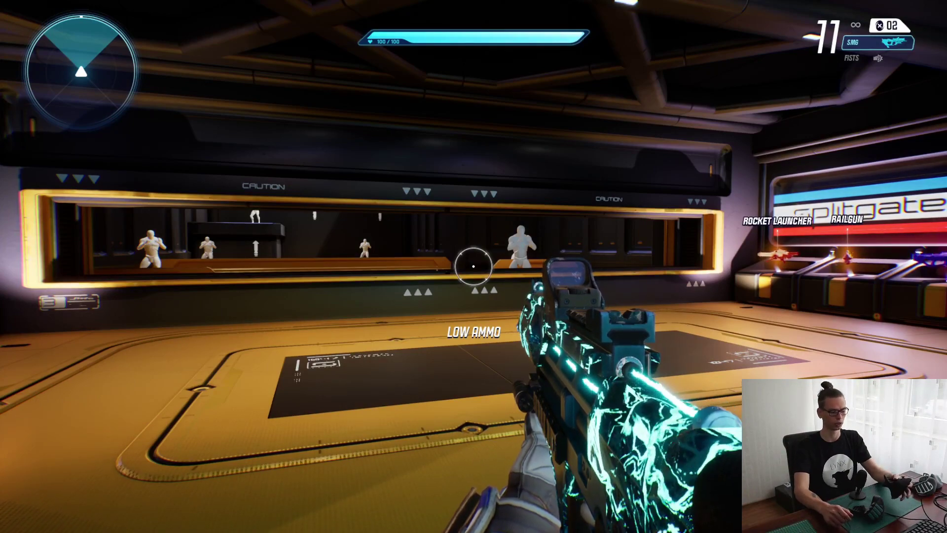
- Walk backward while turning left, then fire two SMG shots at the target dummy
key("s")
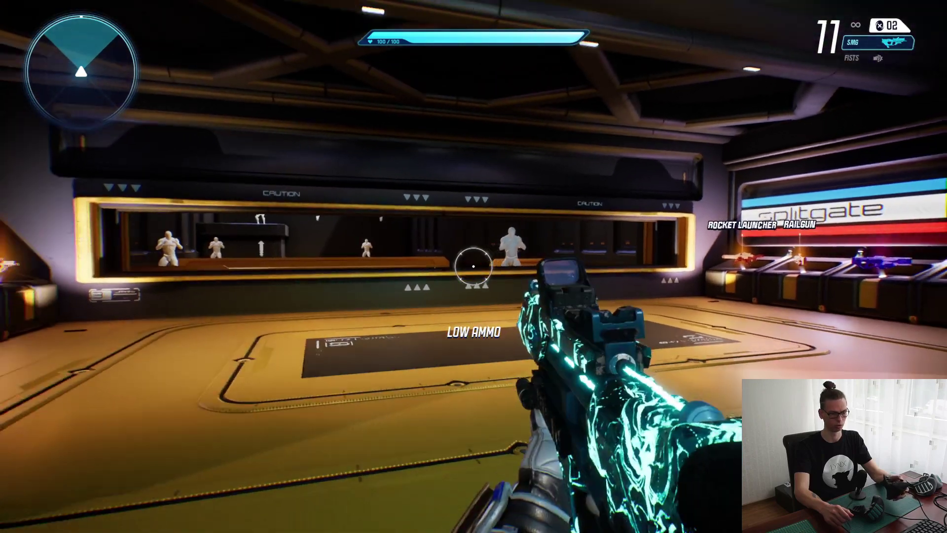
key("s")
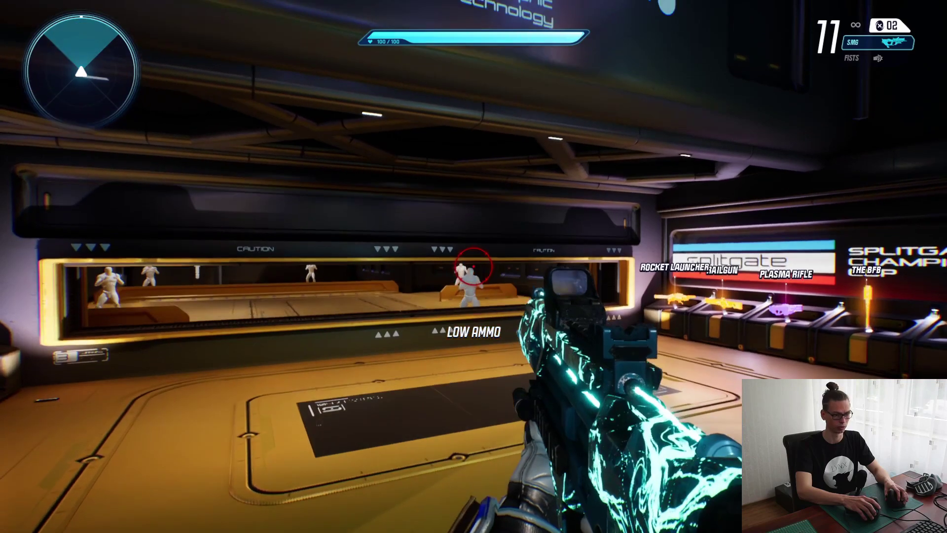
left_click(473, 266)
left_click(474, 266)
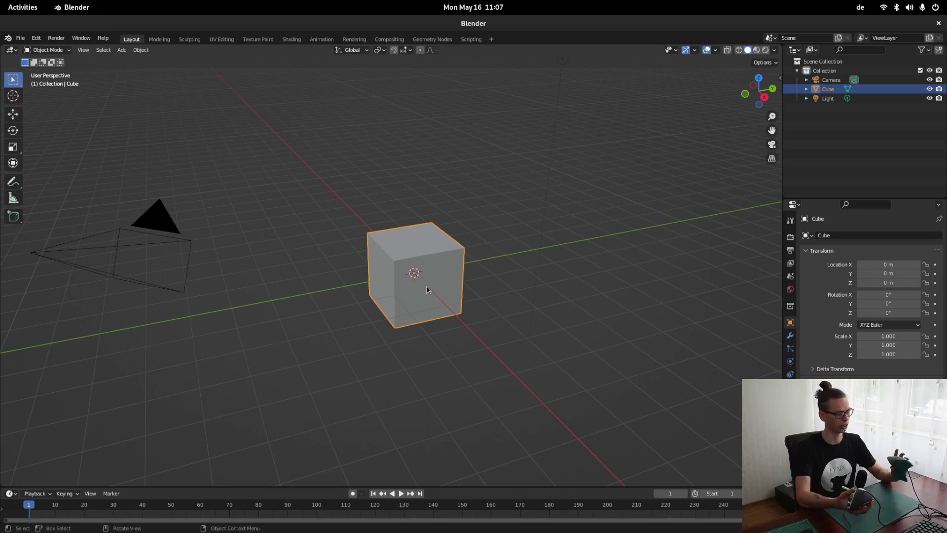
left_click_drag(426, 285, 394, 181)
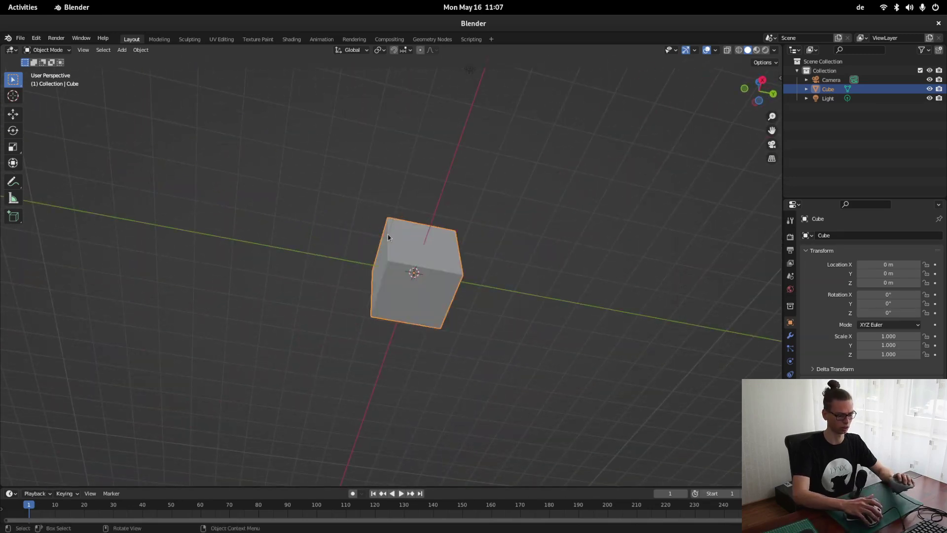
key("g")
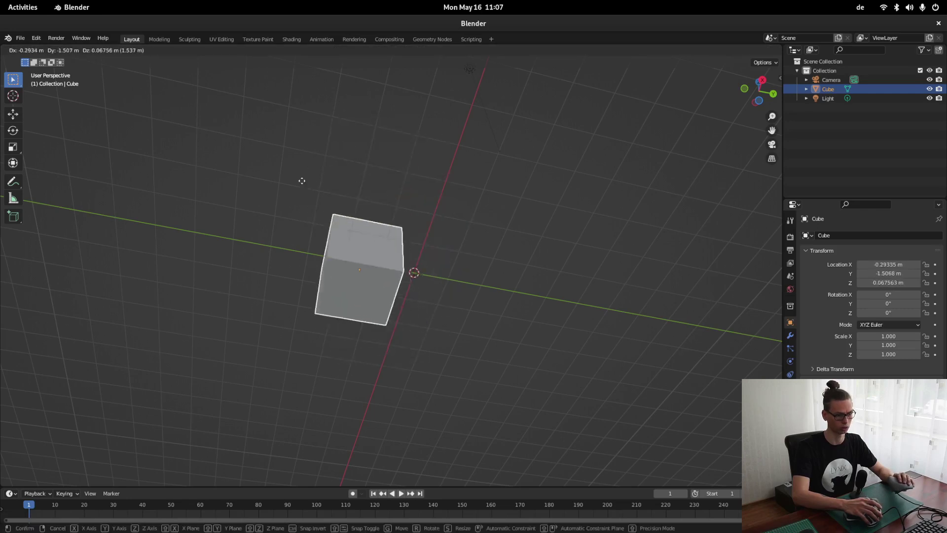
right_click(206, 139)
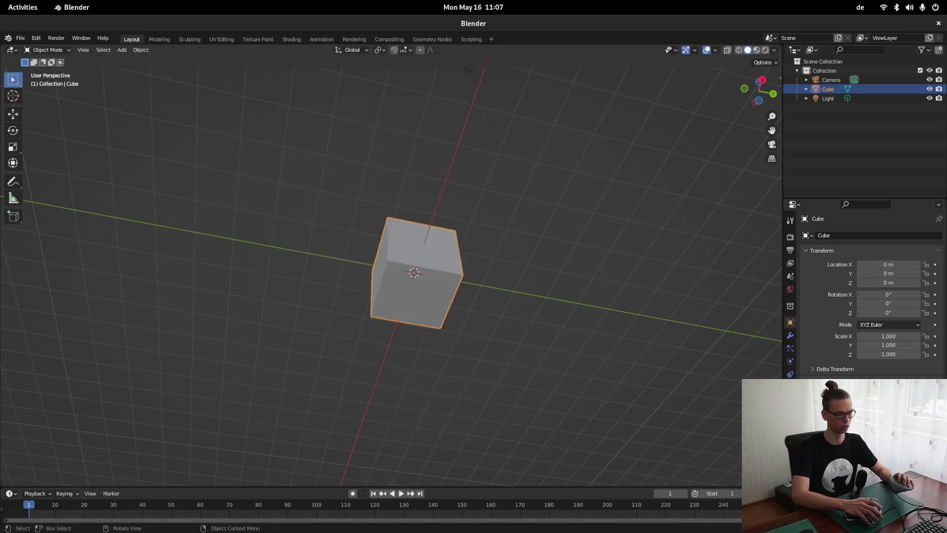
key("s")
right_click(97, 212)
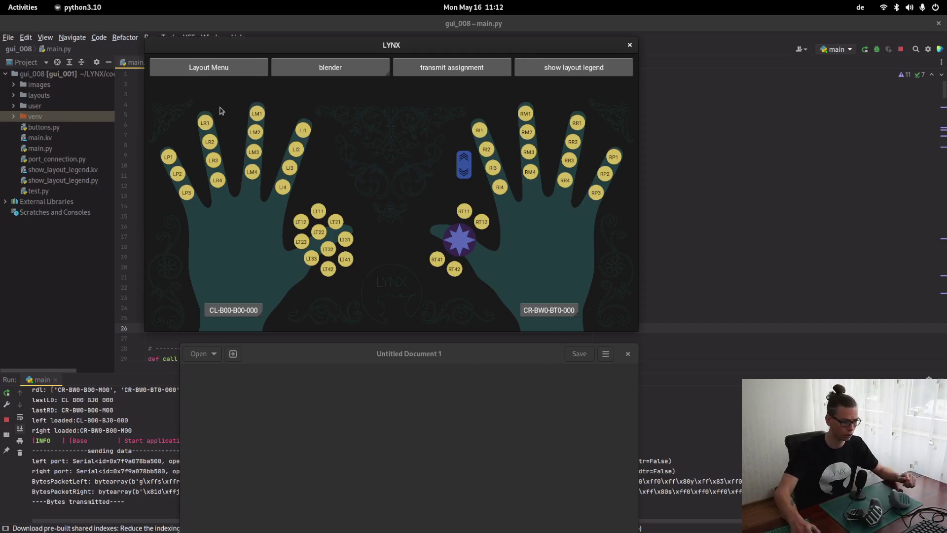
- Create and save a new layout titled 'testappp' in the Layout Menu
left_click(206, 70)
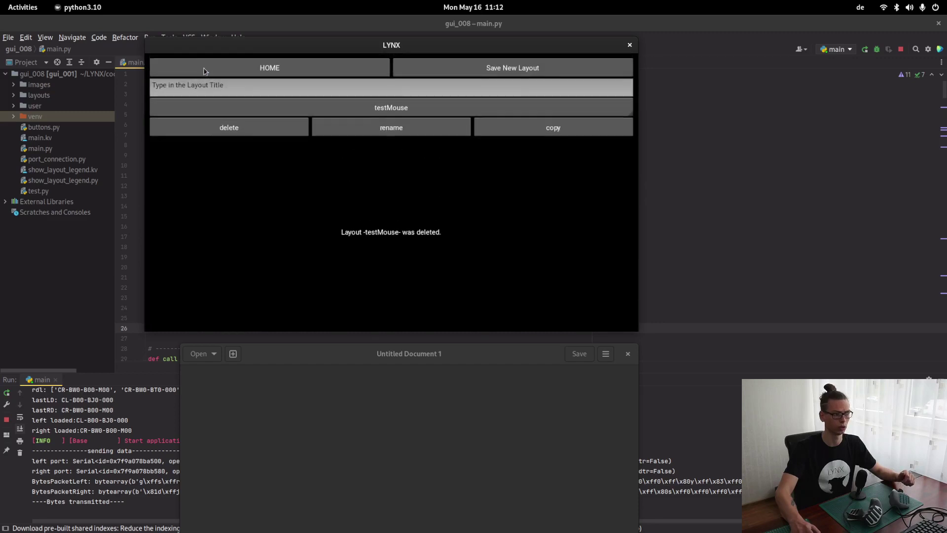
left_click(287, 85)
type("te")
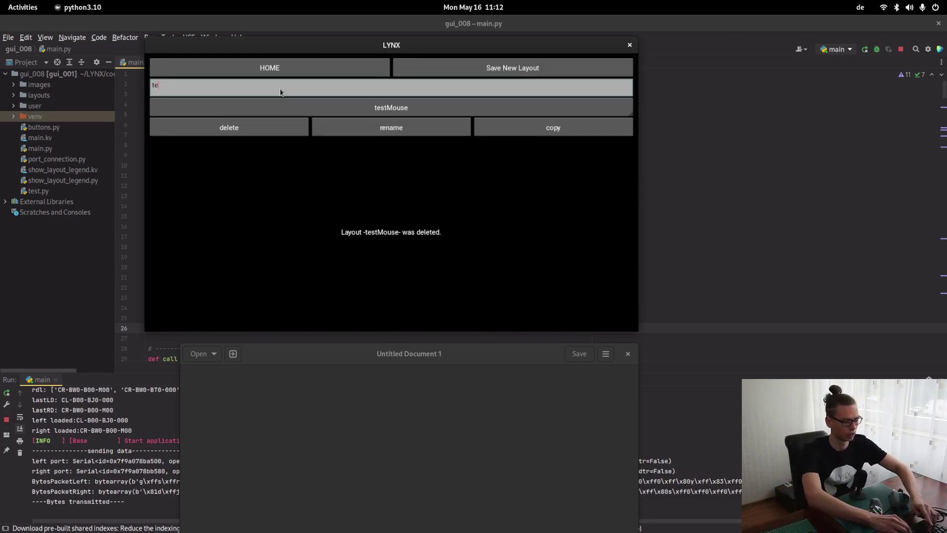
type("stappp")
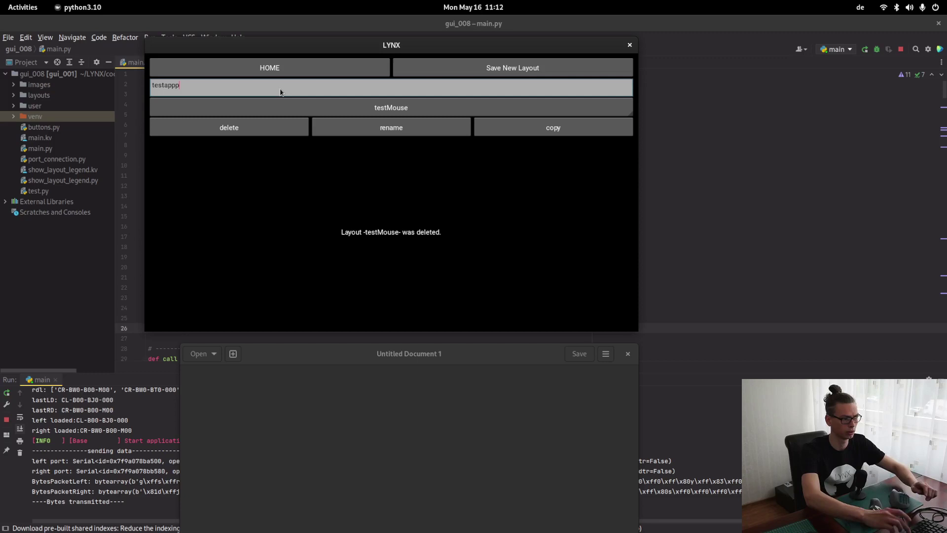
left_click(483, 75)
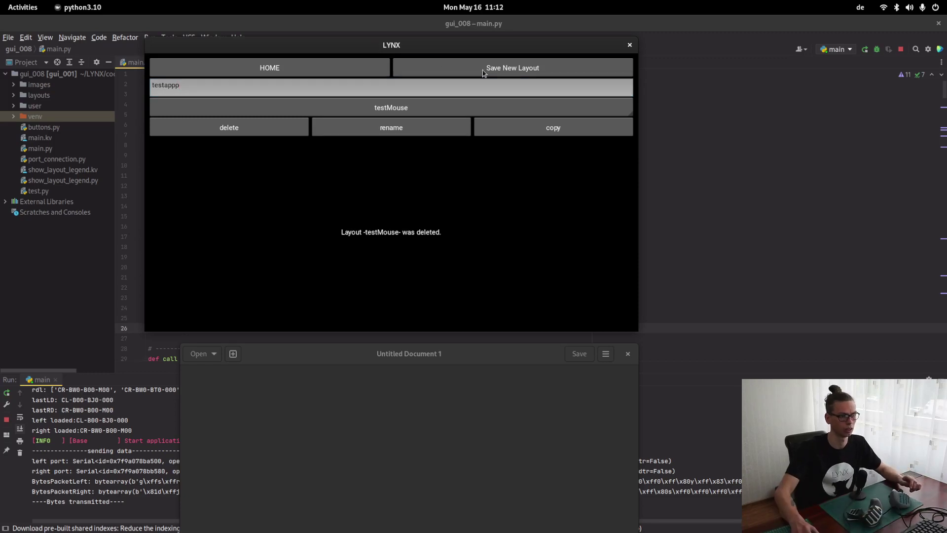
- Return to the hand view and select testappp from the layout dropdown
left_click(287, 66)
left_click(337, 69)
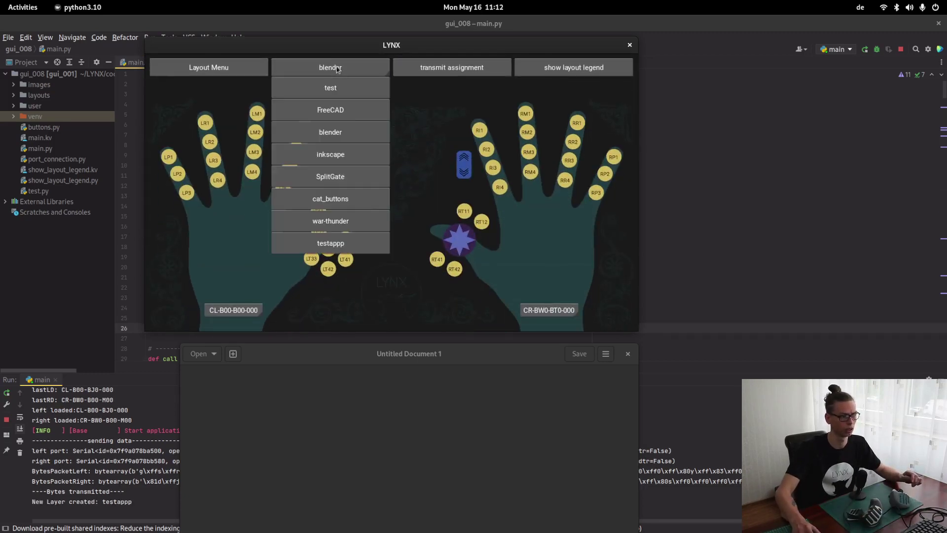
left_click(344, 244)
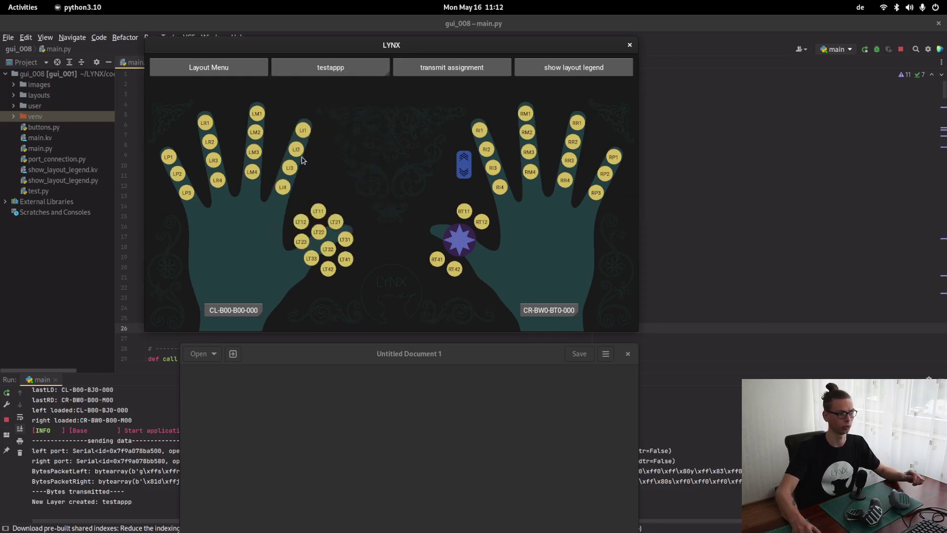
- Assign the f key to button LI1, transmit it, and type 'f' in the text document
left_click(304, 131)
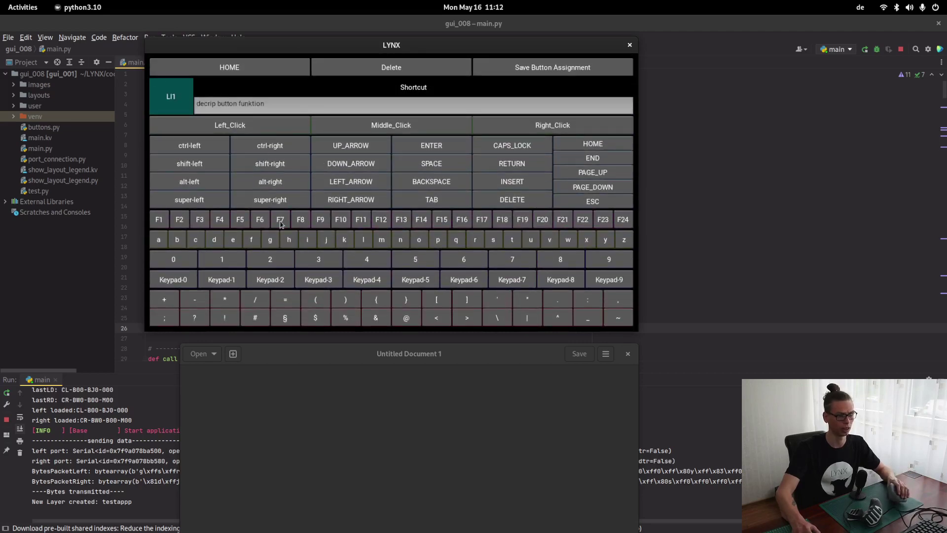
left_click(254, 246)
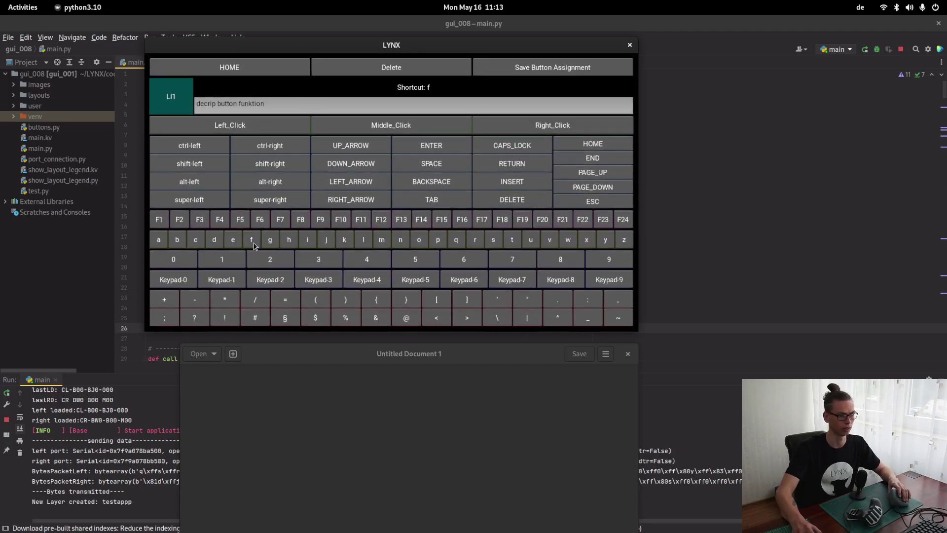
left_click(518, 75)
left_click(468, 72)
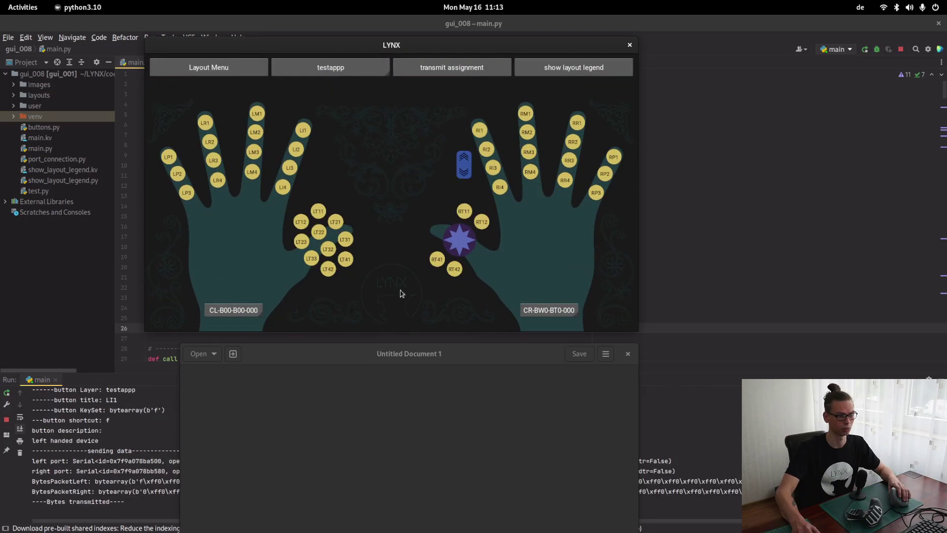
left_click(311, 404)
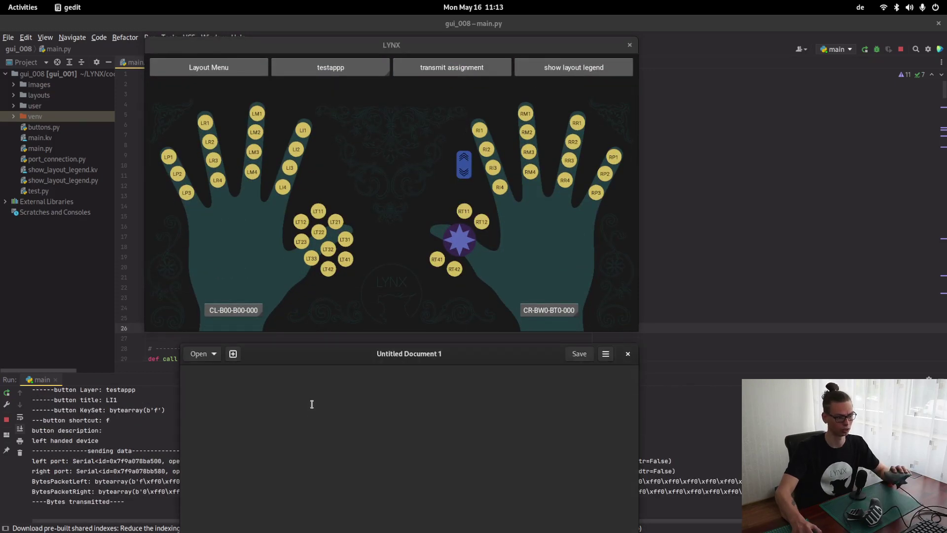
type("f")
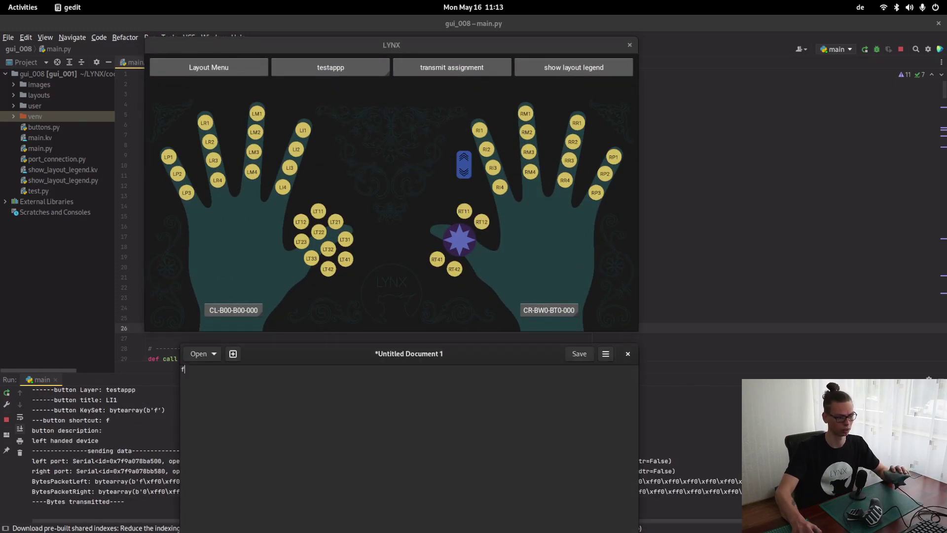
- Change LI1's shortcut to shift-left + f, transmit it, and return to the text editor
left_click(306, 133)
left_click(304, 131)
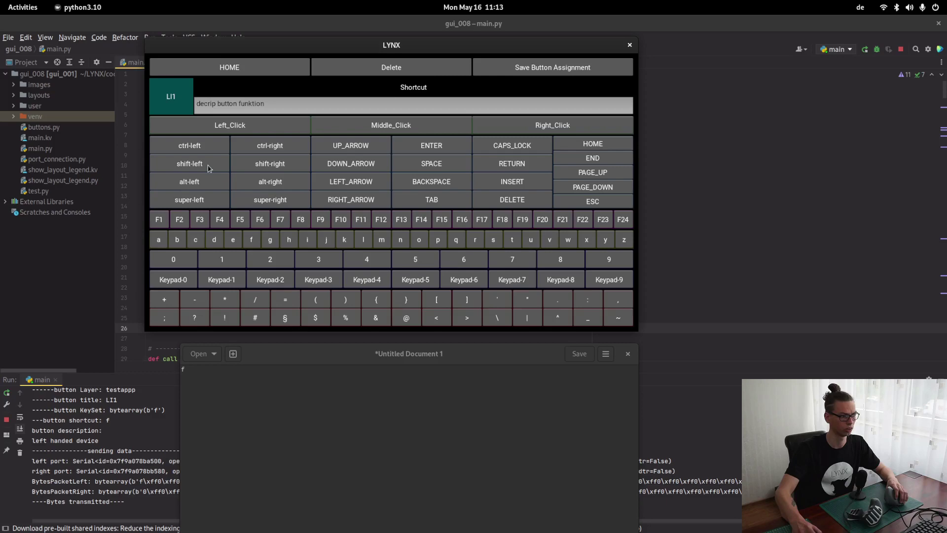
left_click(256, 240)
left_click(536, 64)
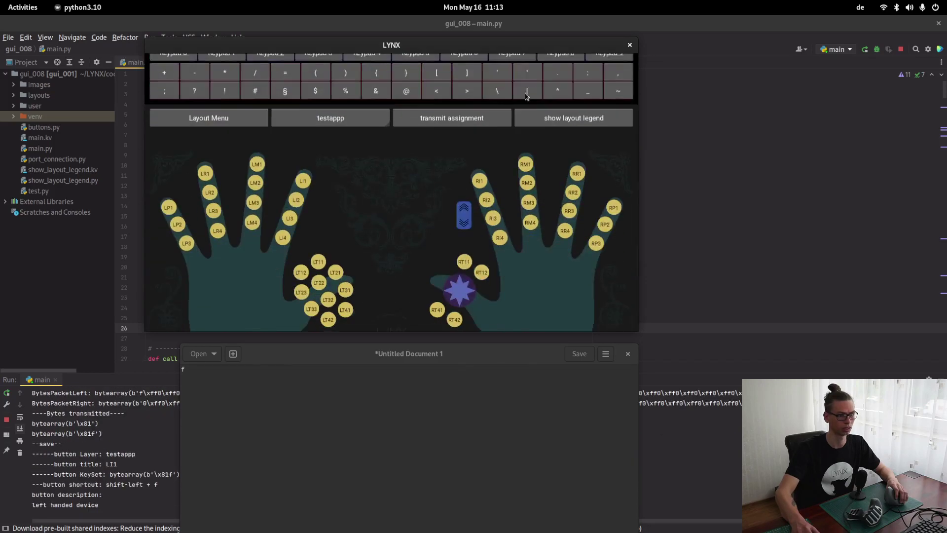
left_click(466, 68)
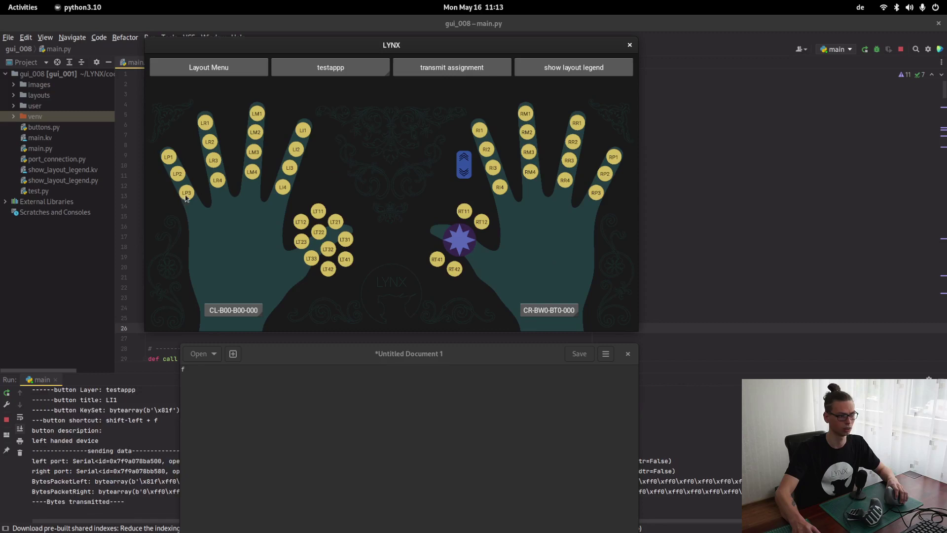
left_click(254, 376)
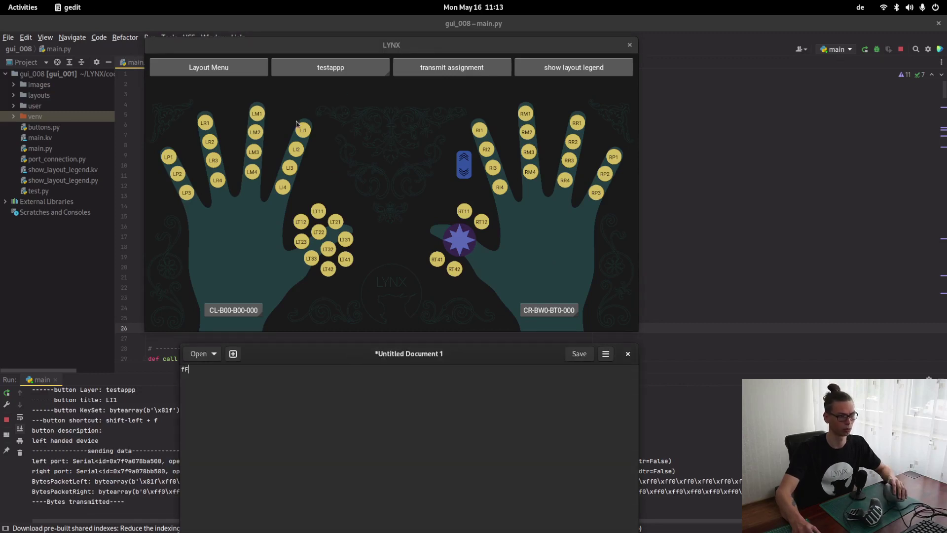
- Assign super-left to LM1, save it, and press Super to bring up the Activities overview
left_click(256, 115)
left_click(257, 114)
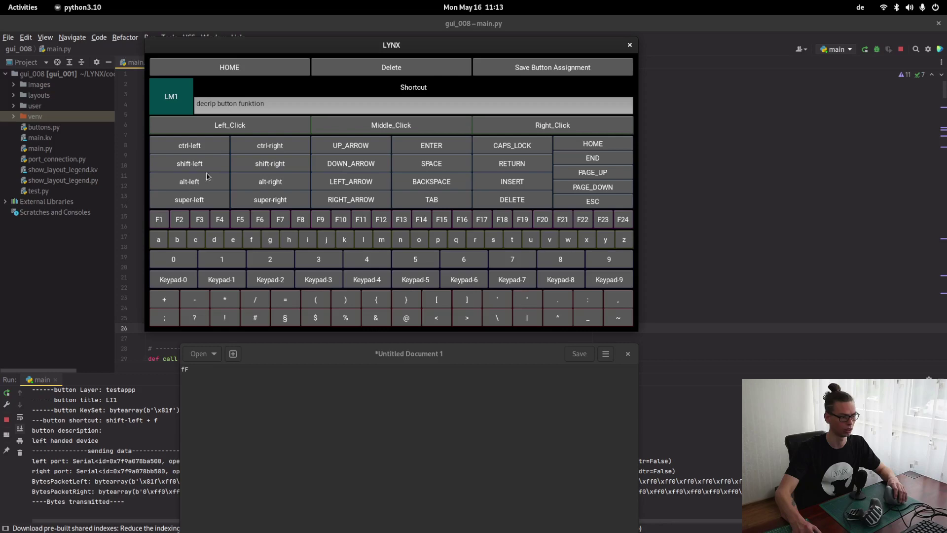
left_click(202, 203)
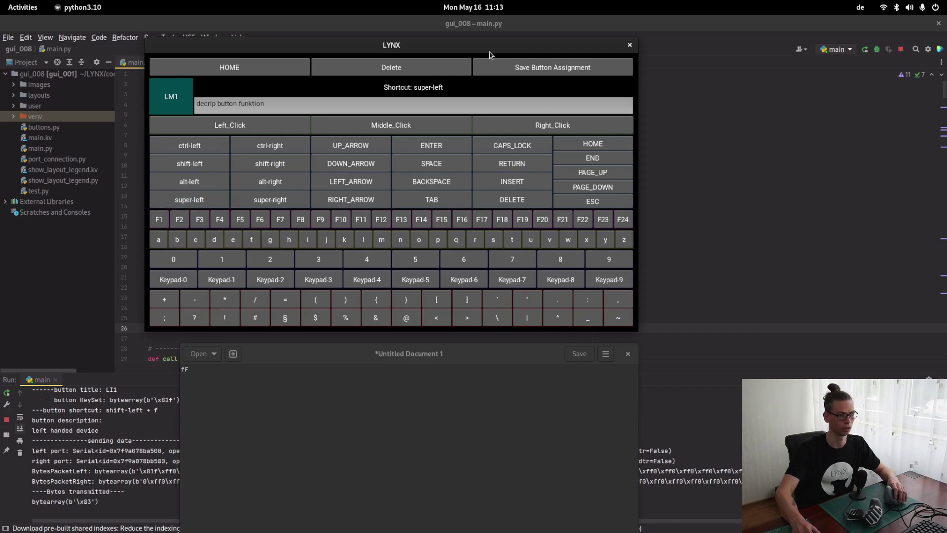
left_click(549, 74)
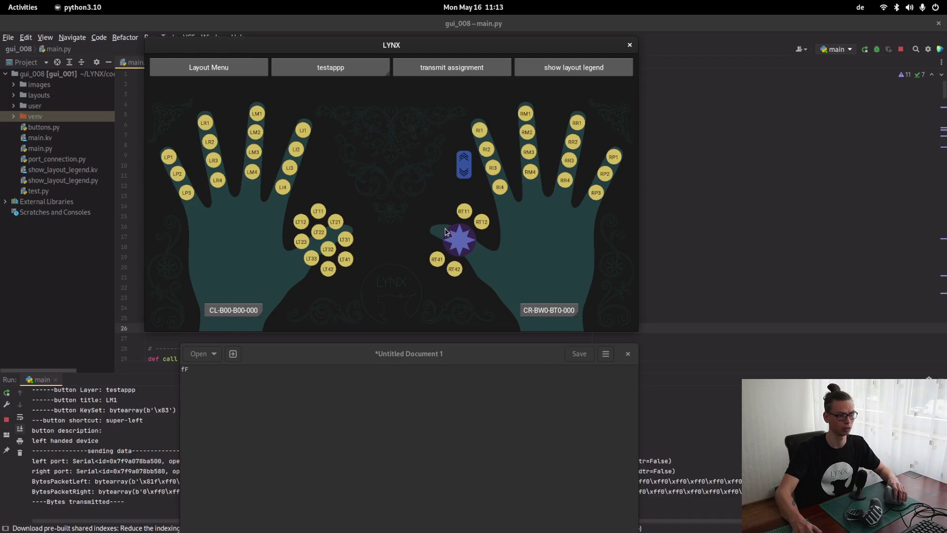
key("super")
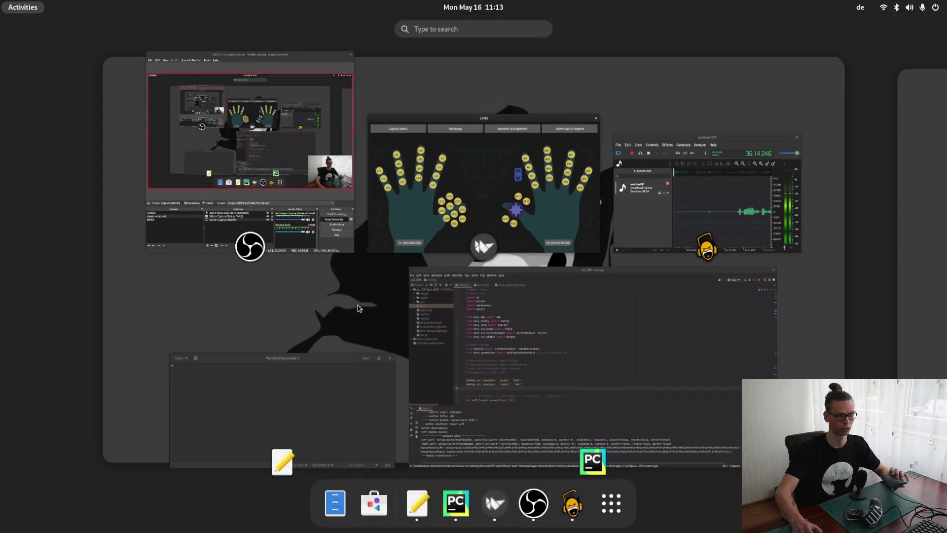
- Bring LYNX forward, view the testappp legend with super-left and shift-left + f, then close it
left_click(423, 199)
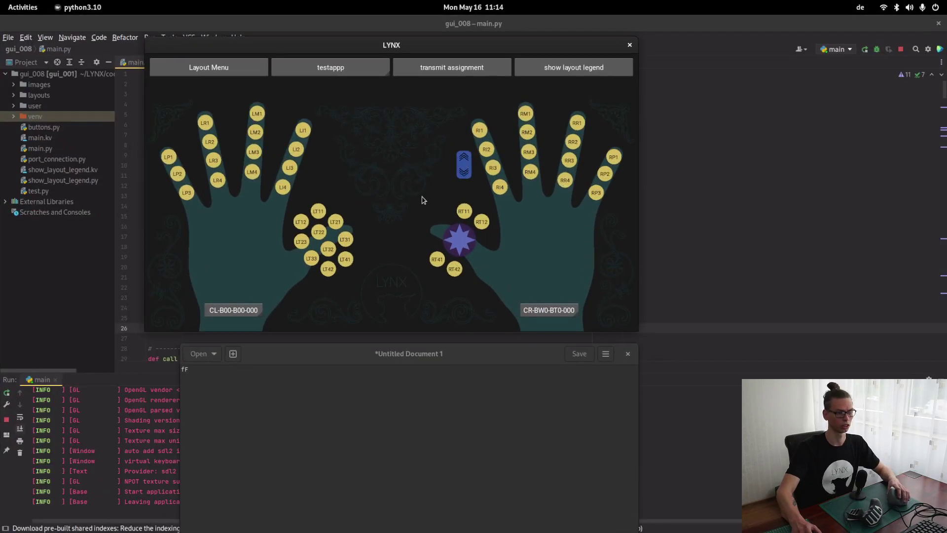
left_click(576, 74)
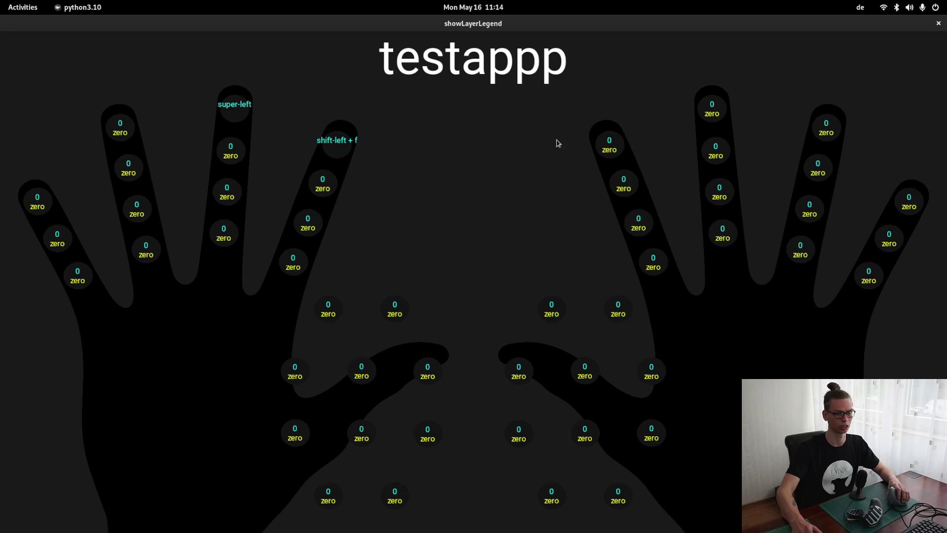
left_click(939, 23)
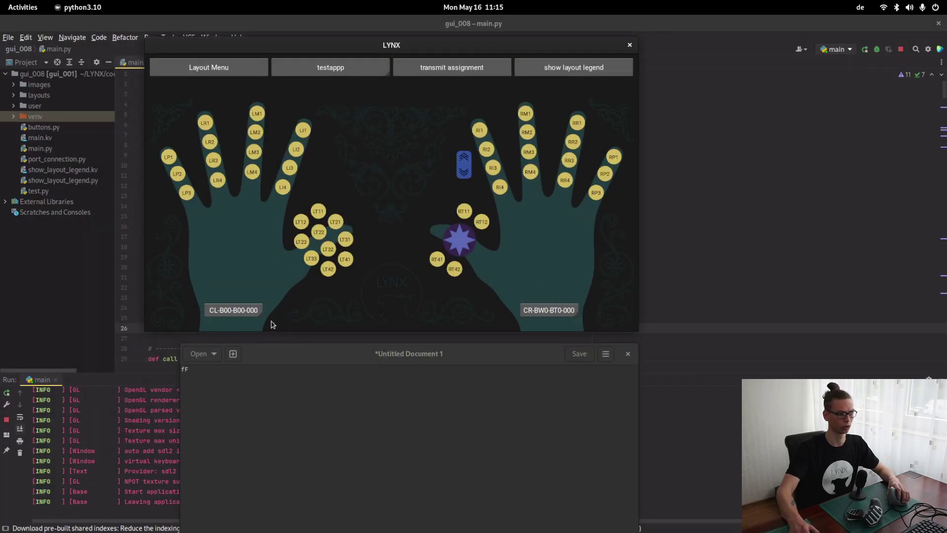
- Choose CL-B00-BJ0-000 for the left module and CR-BW0-B00-M00 for the right module
left_click(243, 312)
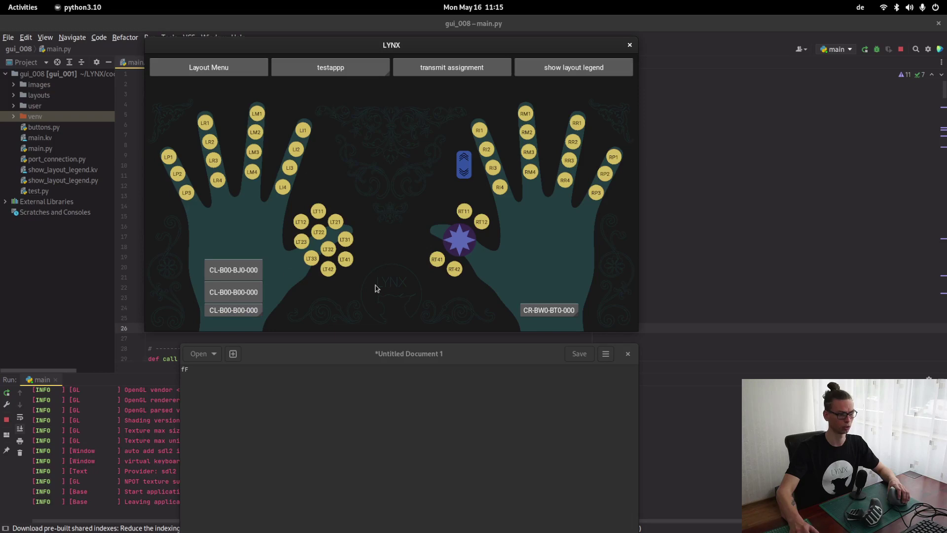
left_click(255, 280)
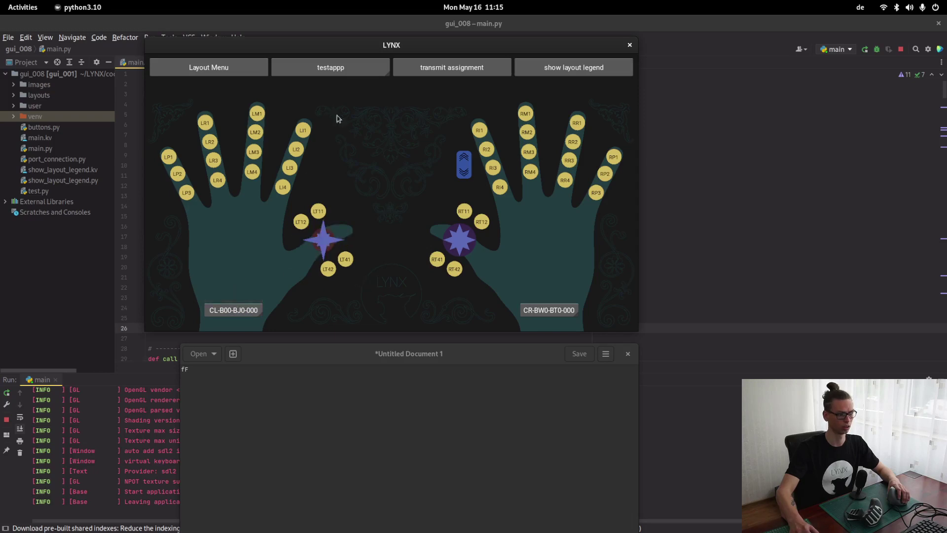
left_click(566, 309)
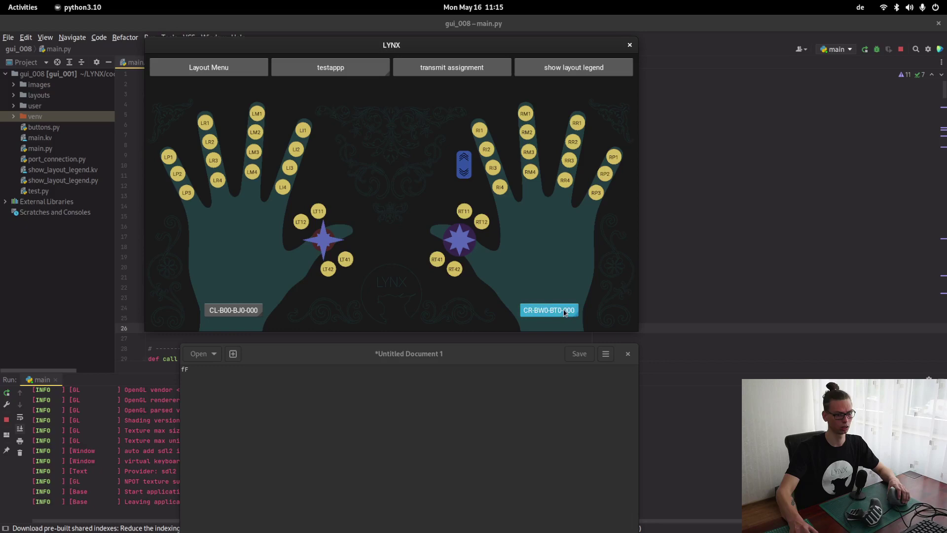
left_click(556, 270)
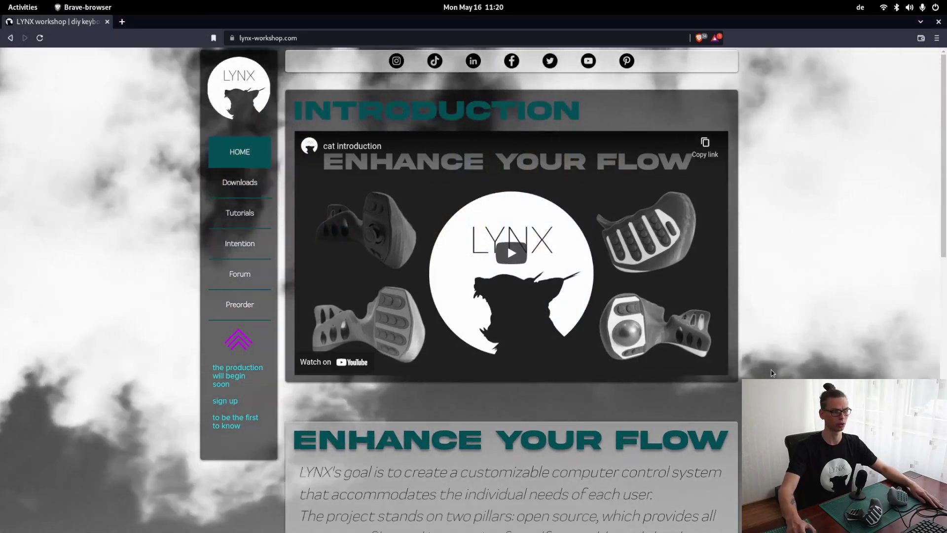
- Scroll the homepage, download the cat-mouse-package from Downloads, then go to Tutorials
scroll(772, 373, "down", 2)
scroll(772, 373, "down", 3)
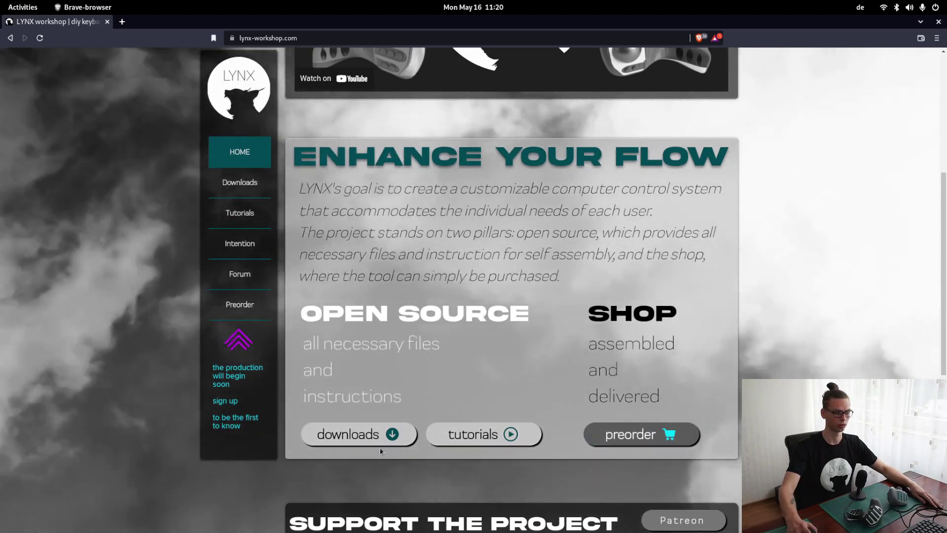
left_click(387, 434)
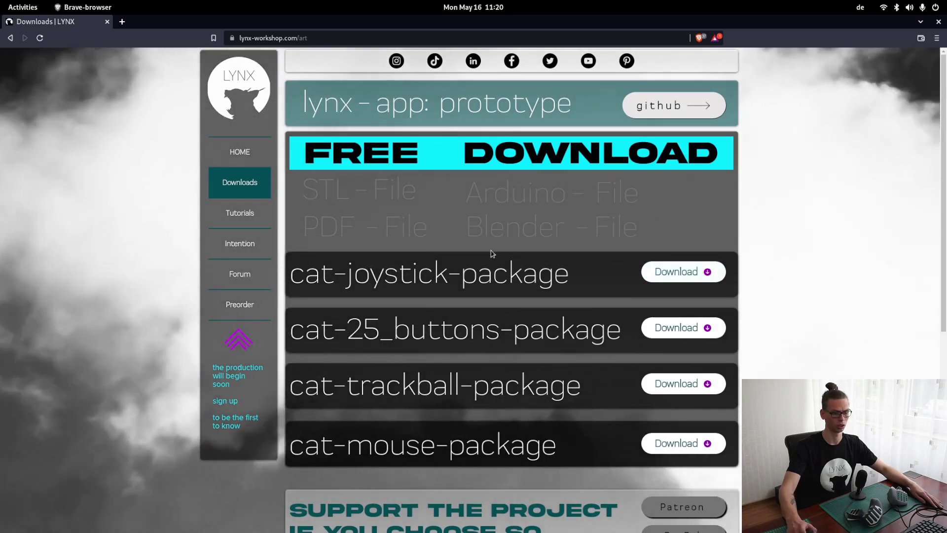
left_click(683, 443)
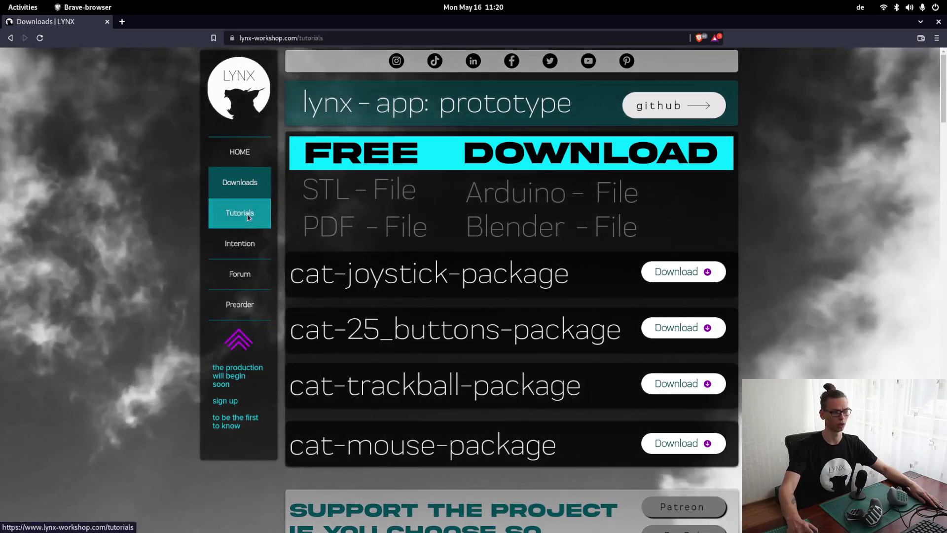
left_click(248, 216)
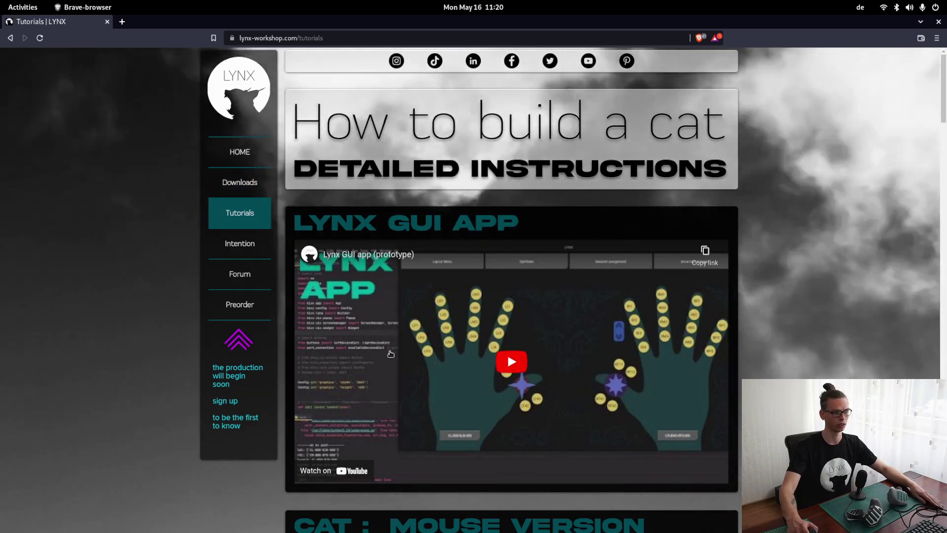
- Go to the Forum and scroll down to its New Posts section
left_click(240, 274)
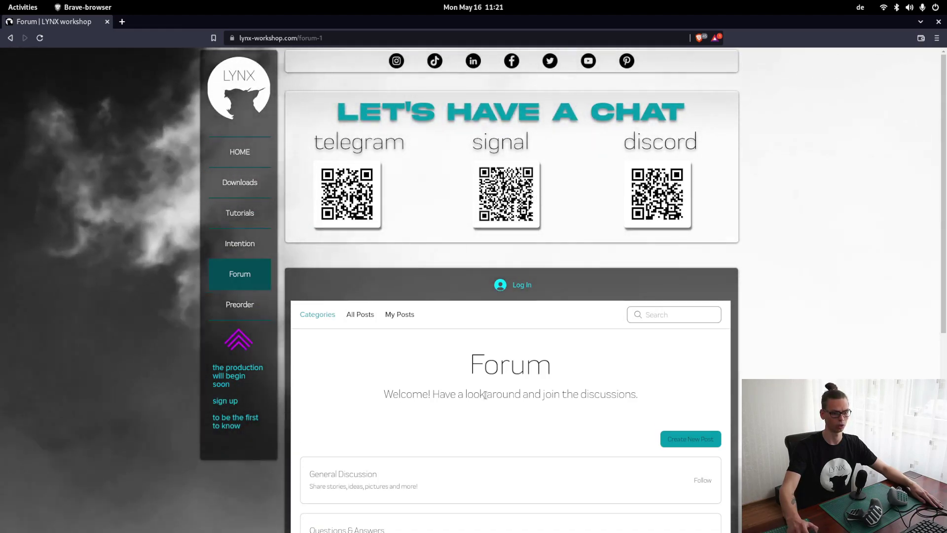
scroll(496, 388, "down", 3)
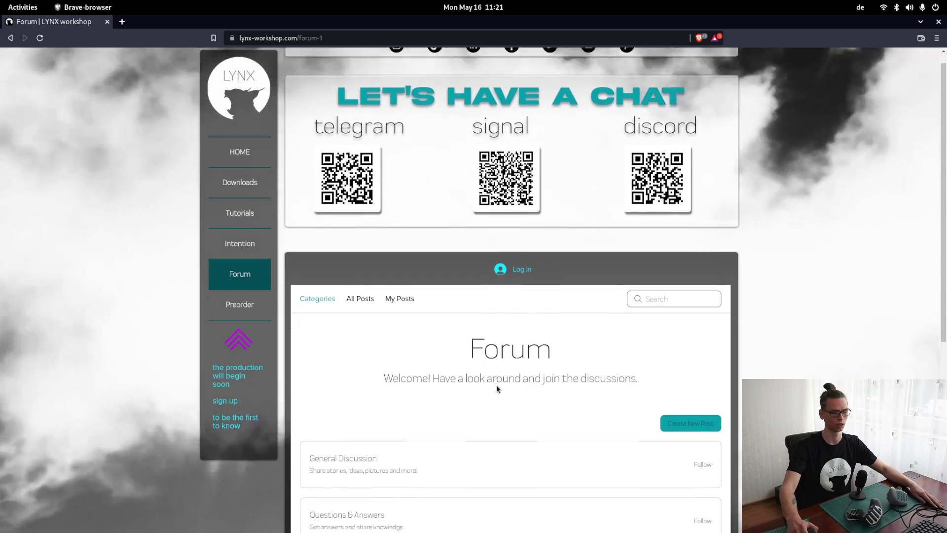
scroll(497, 388, "down", 3)
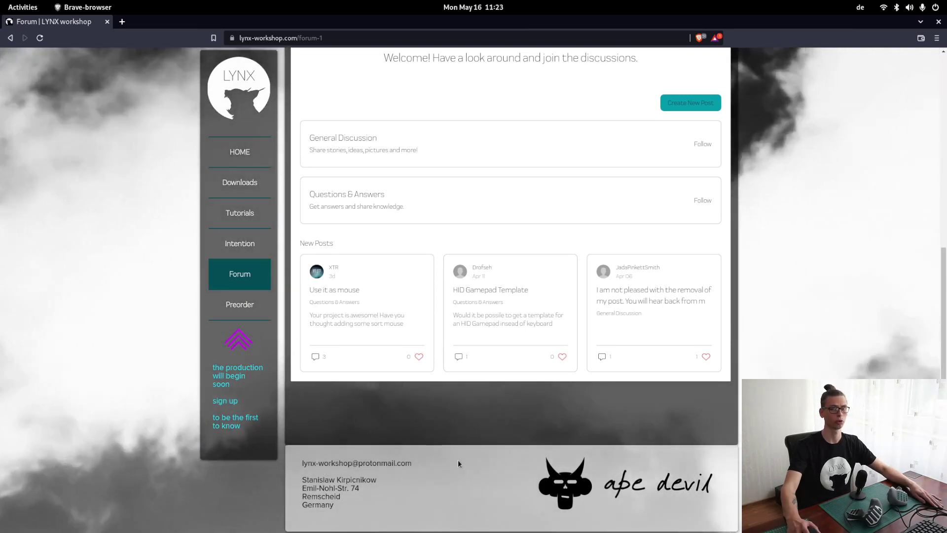
- Go to the Preorder page from the side navigation
left_click(226, 306)
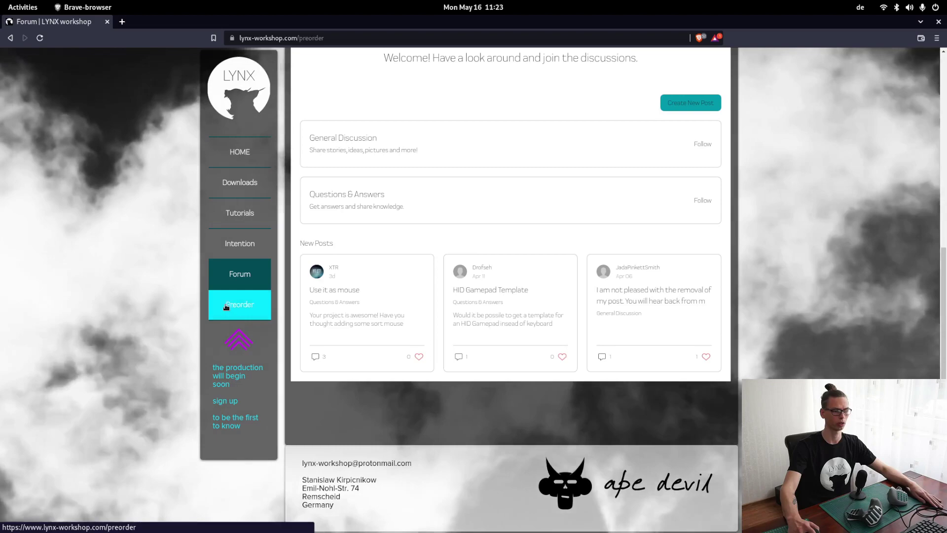